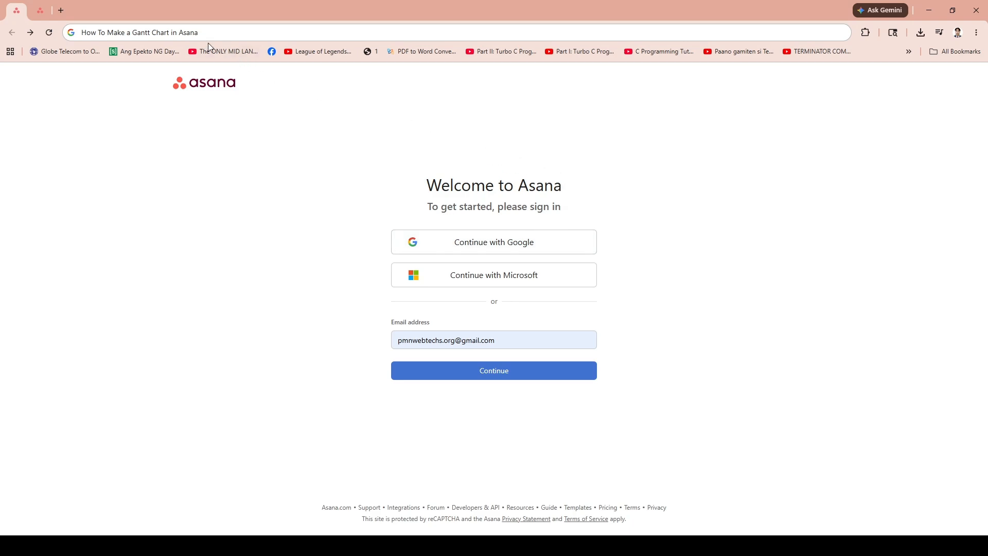
left_click_drag(220, 30, 86, 33)
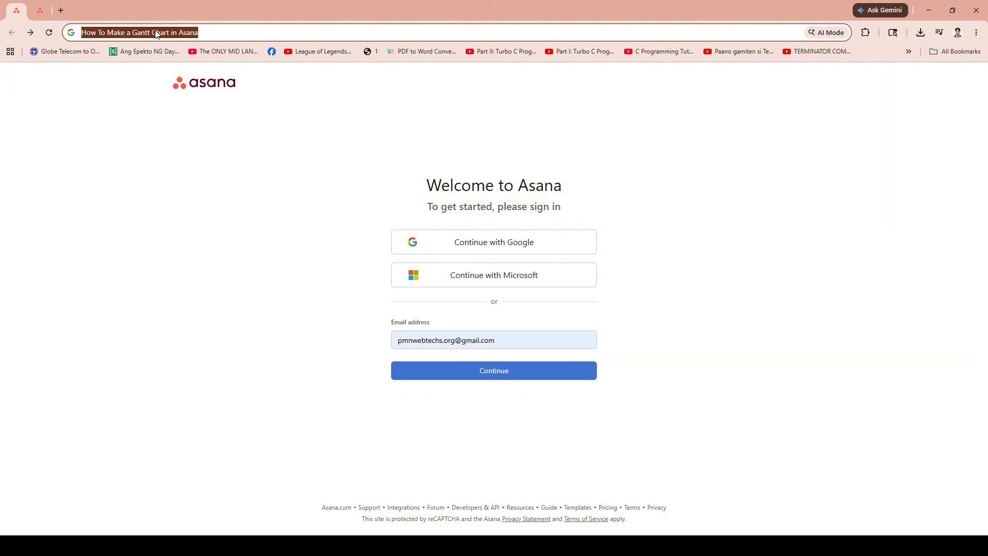
left_click(254, 249)
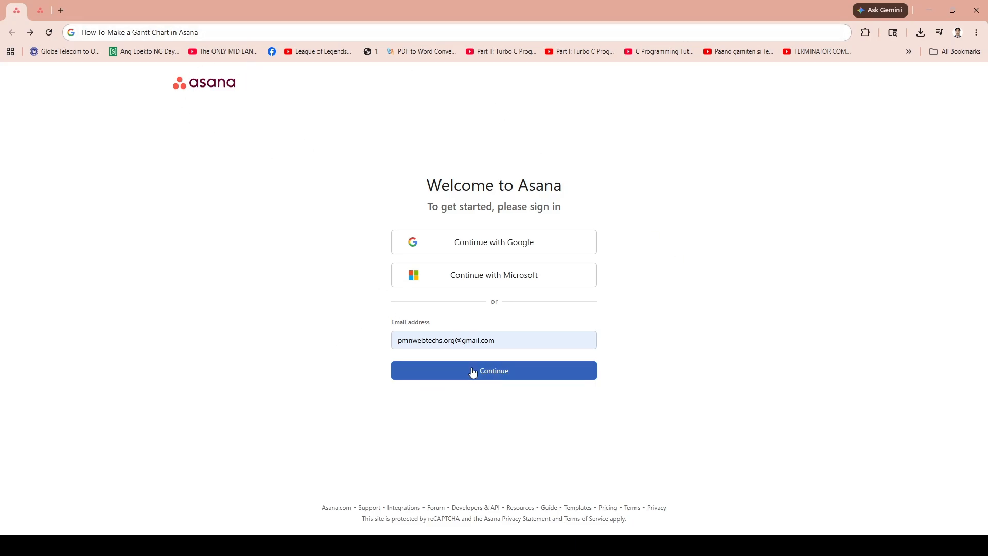
- Switch to the signed-in Asana workspace and look through the existing projects, including PMN Project Asana, Marketing Budget Tracker and Sprint Board
left_click(50, 15)
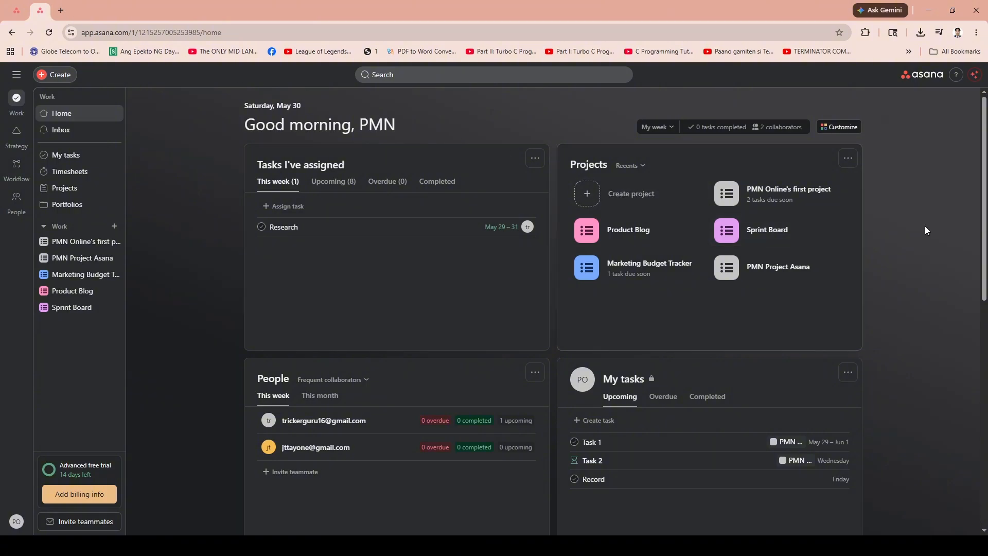
left_click(66, 257)
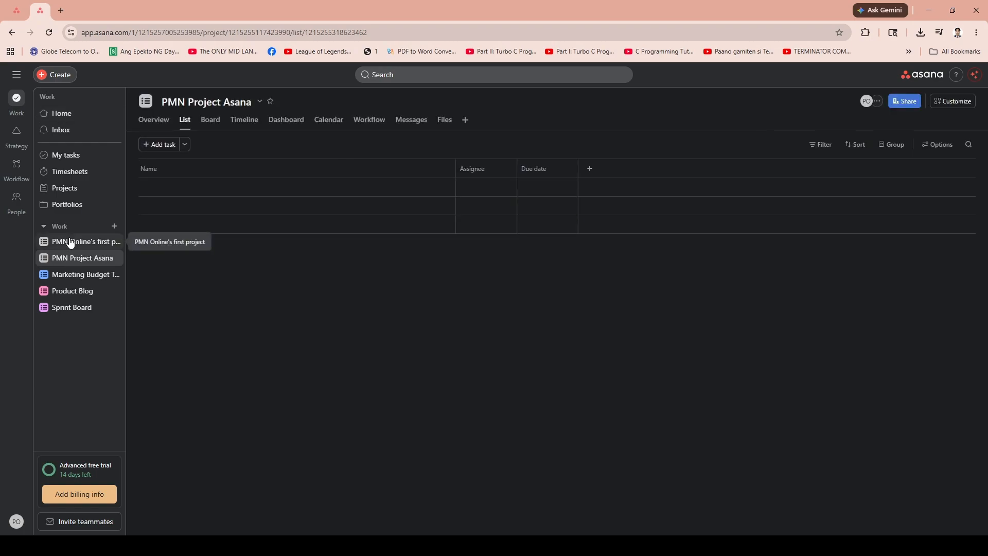
left_click(71, 242)
left_click(84, 281)
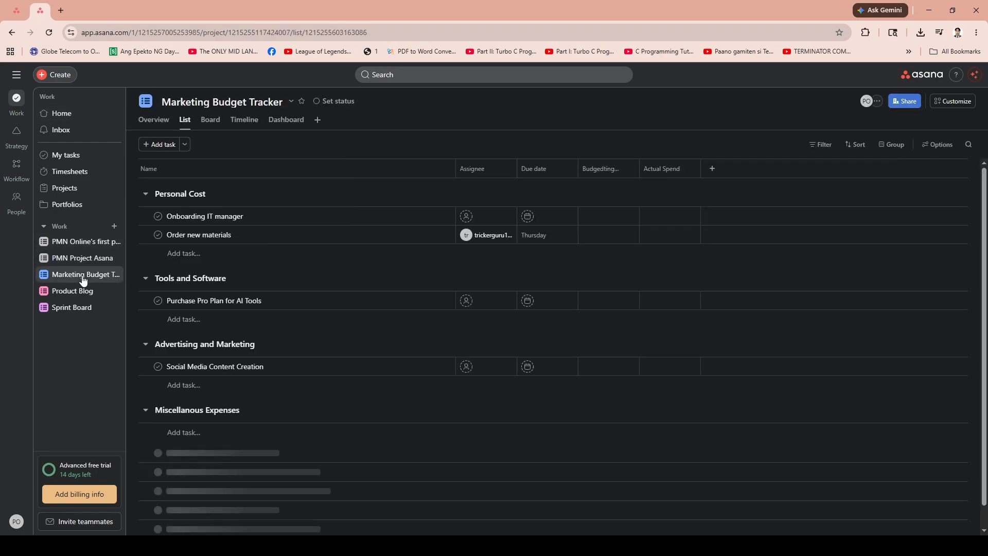
left_click(77, 293)
left_click(80, 310)
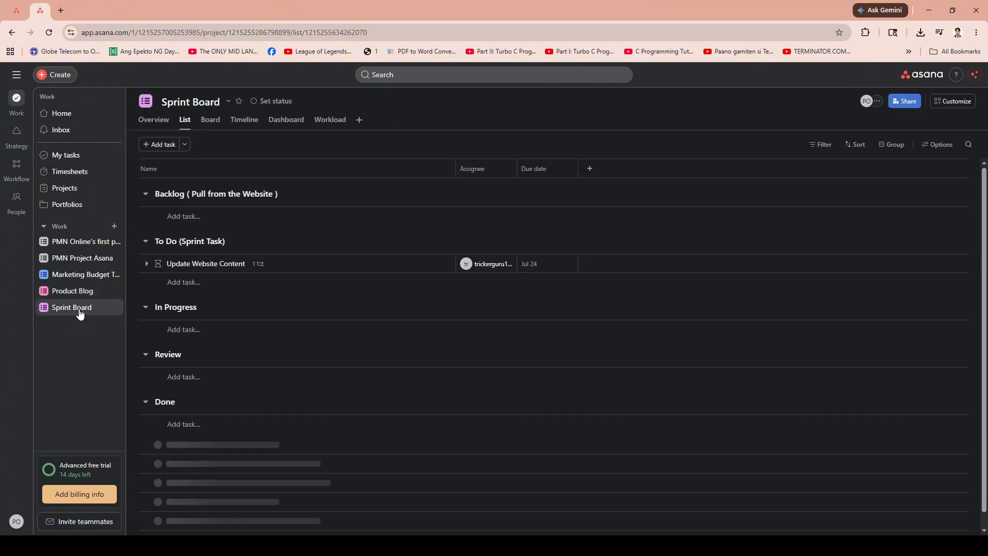
left_click(79, 295)
left_click(79, 282)
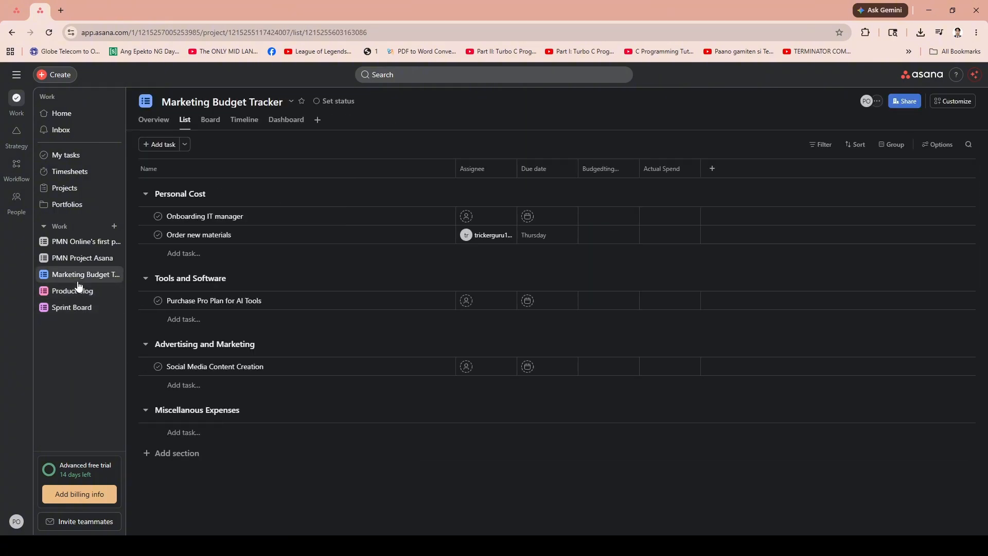
- Open the Product Blog project in Timeline view and show its tasks from August to October
left_click(79, 290)
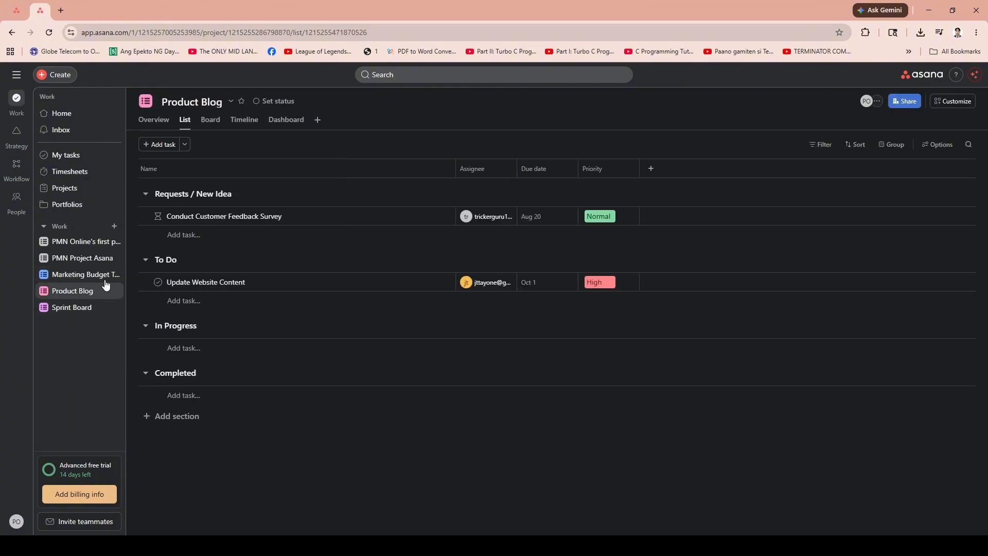
left_click(245, 125)
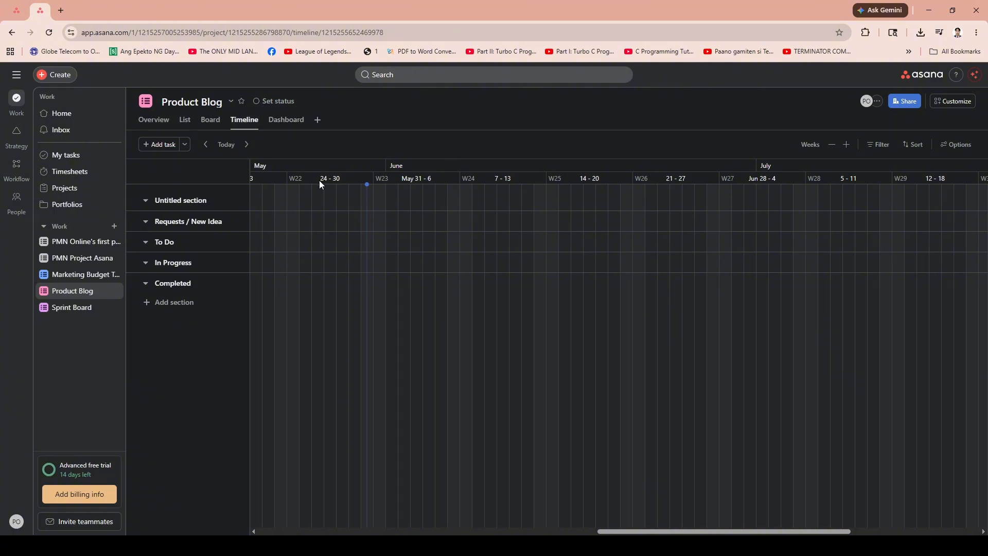
left_click_drag(624, 532, 922, 499)
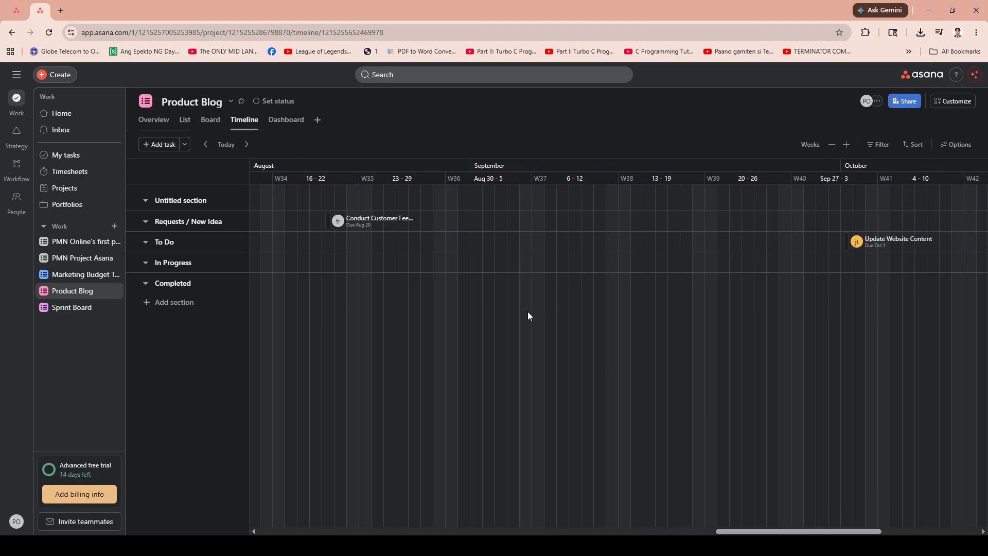
- Extend the Conduct Customer Feedback Survey task on the timeline to run Aug 20–25
left_click(185, 145)
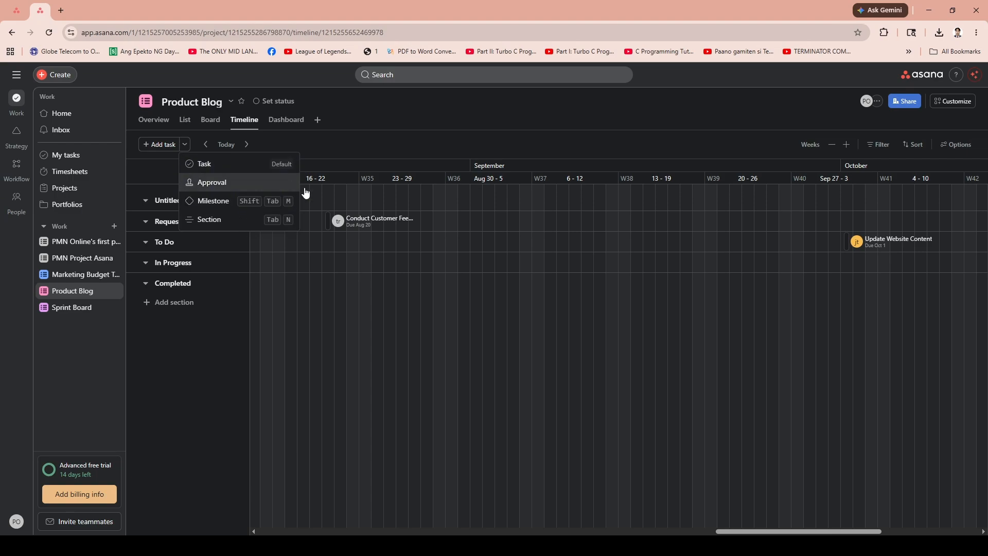
left_click(334, 221)
left_click(334, 220)
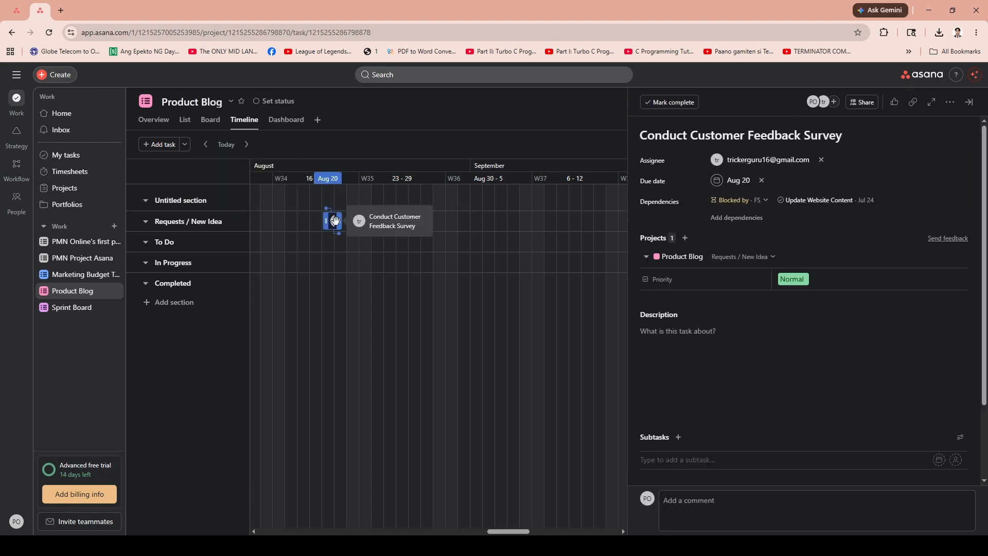
left_click_drag(341, 220, 402, 213)
left_click(477, 379)
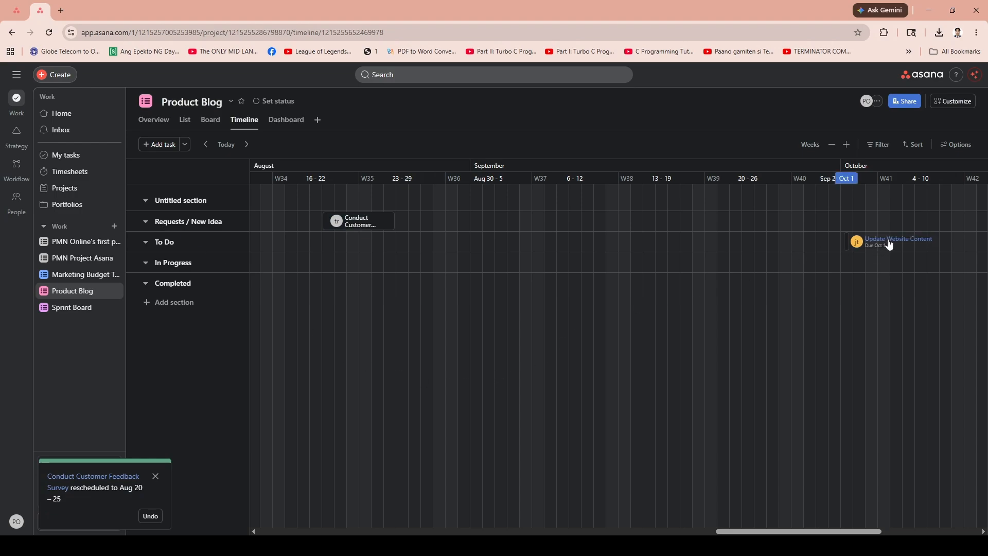
- Reschedule Update Website Content to Sep 2–9 and extend Conduct Customer Feedback Survey to Aug 20–28 on the timeline
left_click_drag(867, 237, 580, 245)
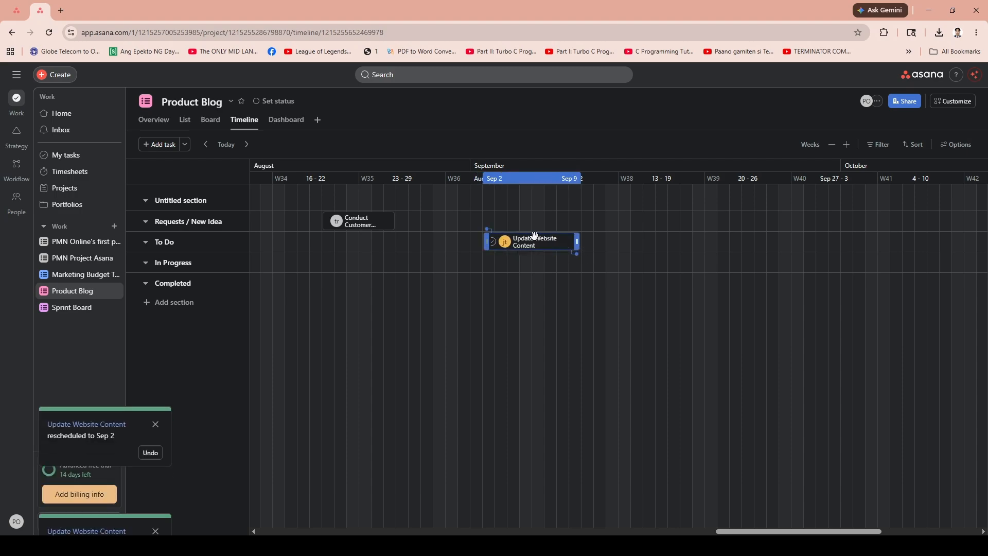
left_click_drag(418, 220, 435, 222)
- Move the two tasks between timeline sections so that both end up under Requests / New Idea
left_click_drag(367, 221, 416, 241)
left_click_drag(525, 259, 505, 220)
left_click_drag(389, 242, 394, 218)
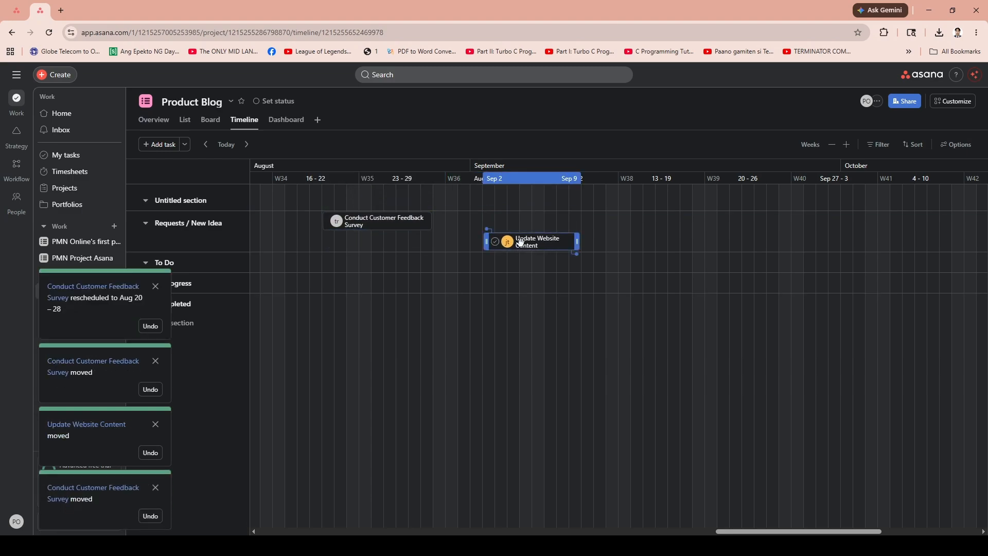
- Check the details of Conduct Customer Feedback Survey and reschedule Update Website Content to Sep 1–8
left_click(390, 217)
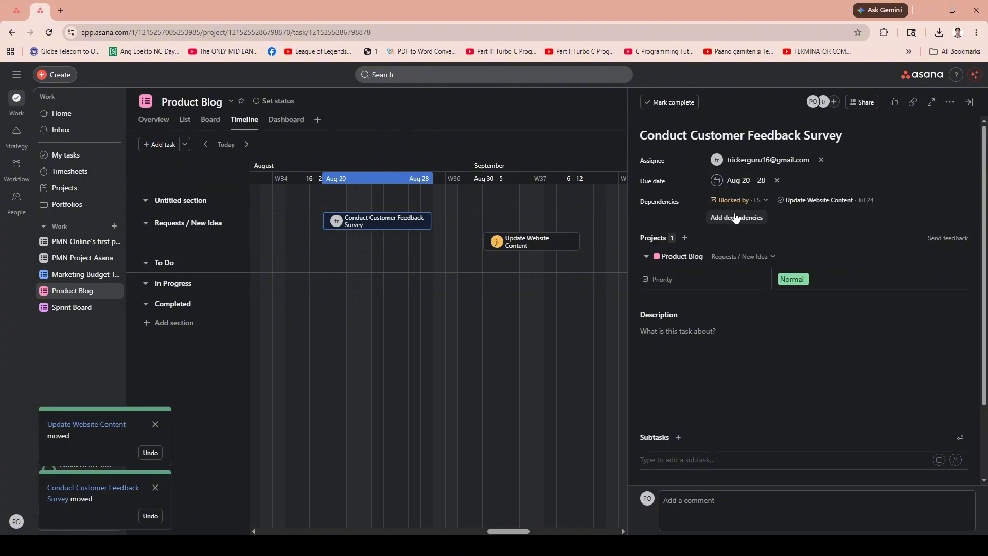
left_click(564, 315)
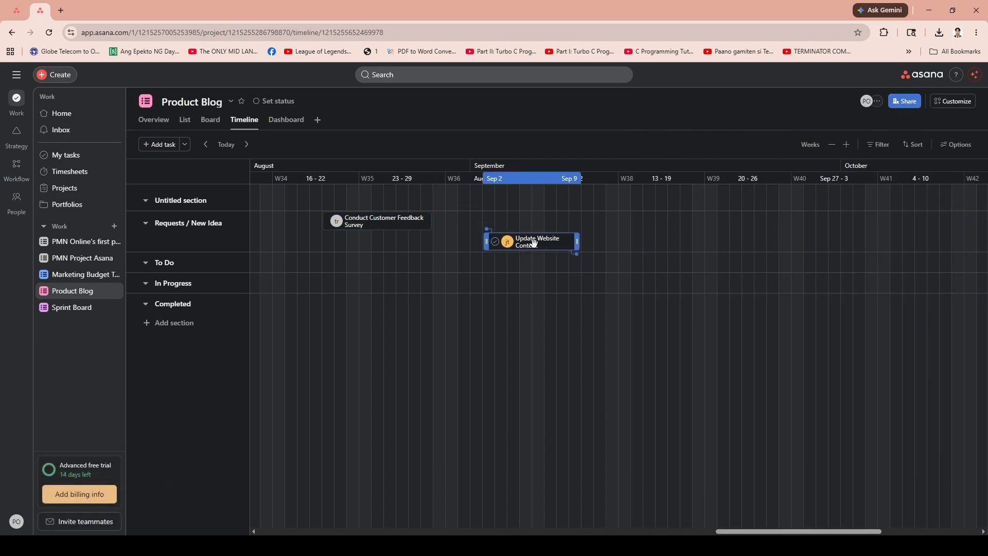
left_click_drag(494, 236, 427, 229)
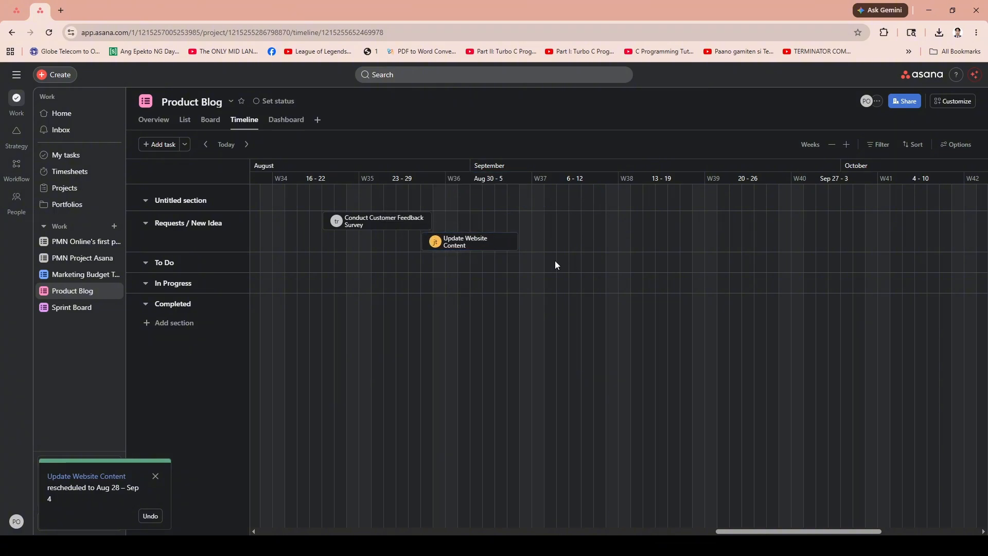
left_click_drag(490, 244, 538, 241)
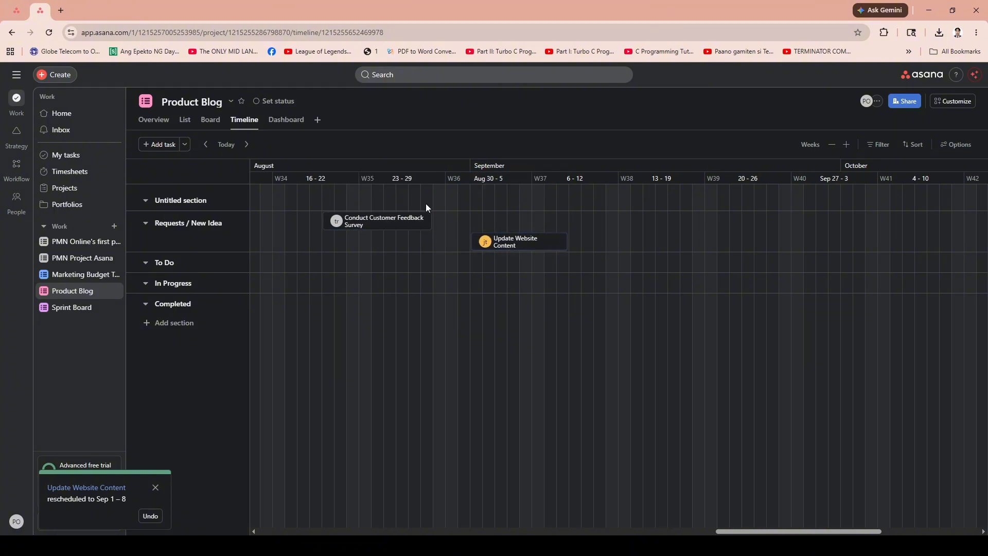
- Check the dependencies of Conduct Customer Feedback Survey and shorten Update Website Content to Sep 1–7
left_click(383, 213)
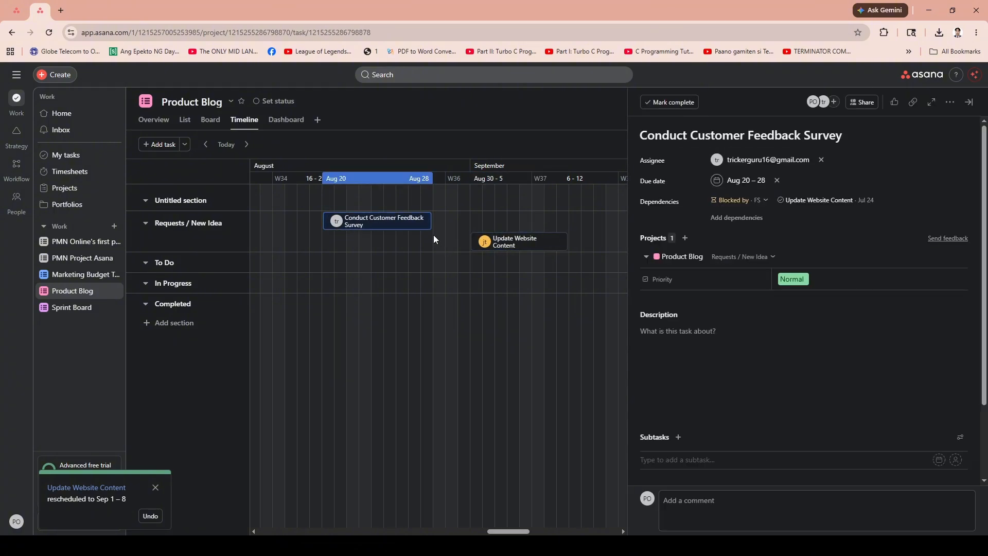
left_click_drag(428, 236, 556, 289)
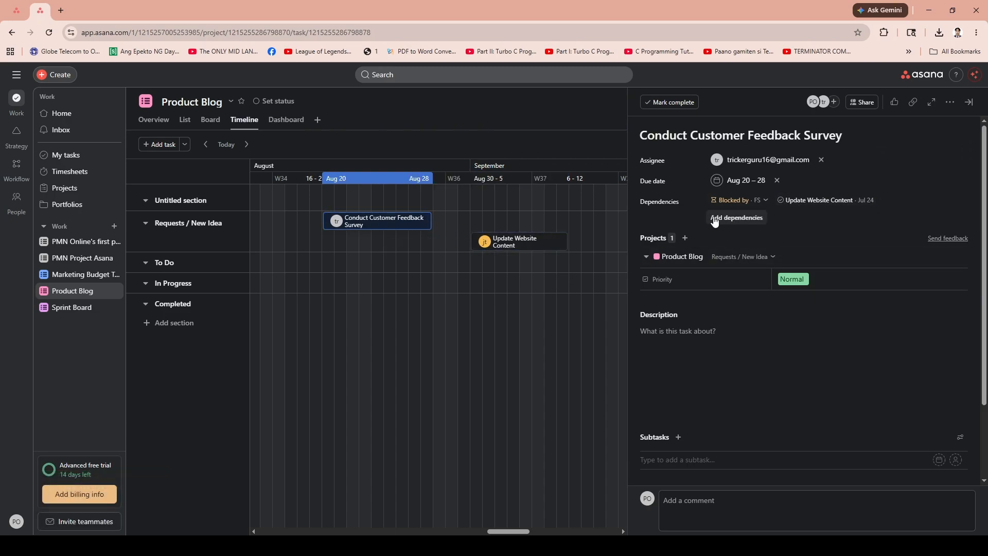
left_click(548, 288)
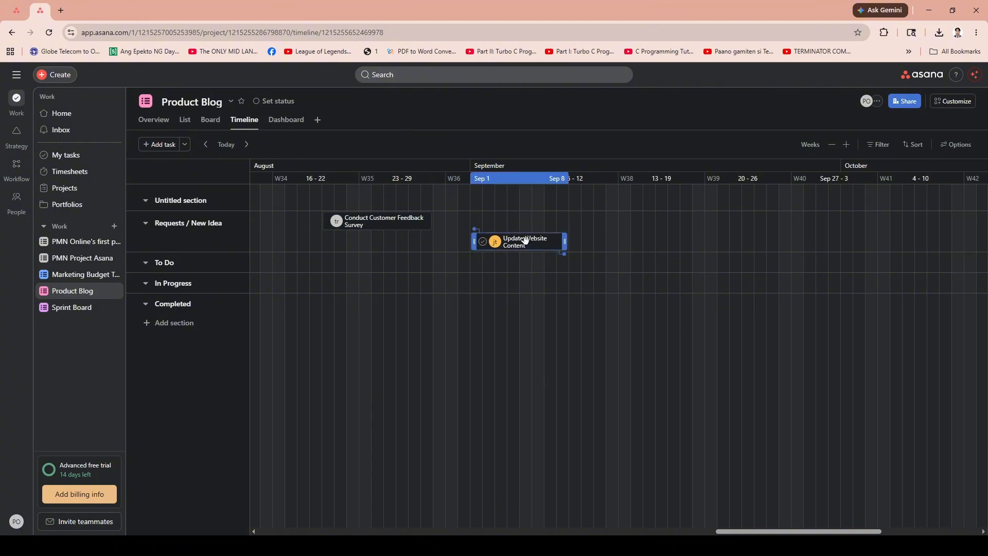
mouse_move(565, 242)
left_mouse_down()
mouse_move(545, 245)
mouse_move(560, 241)
left_mouse_up()
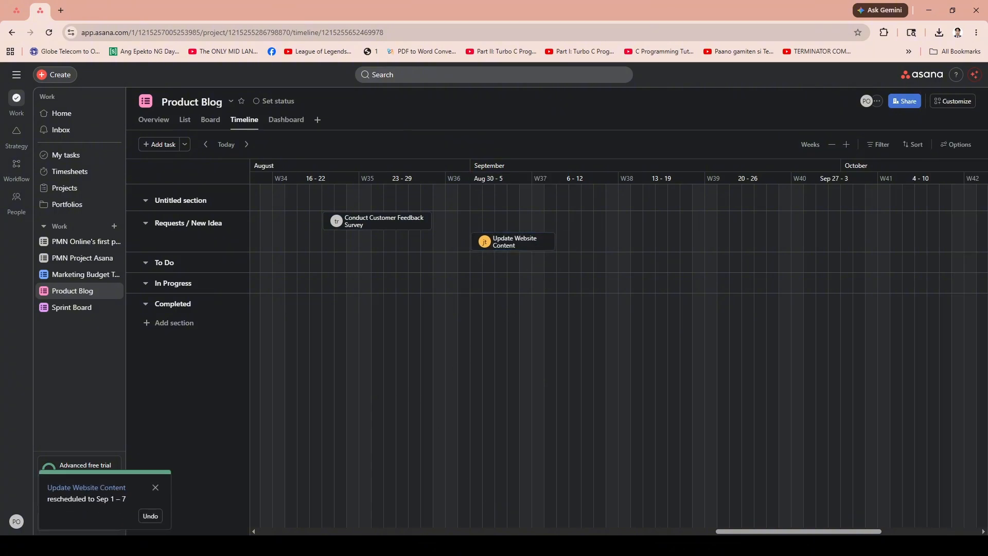
- Review the full details of Conduct Customer Feedback Survey and reschedule Update Website Content to Sep 7–13 on the timeline
left_click_drag(742, 530, 803, 498)
mouse_move(434, 223)
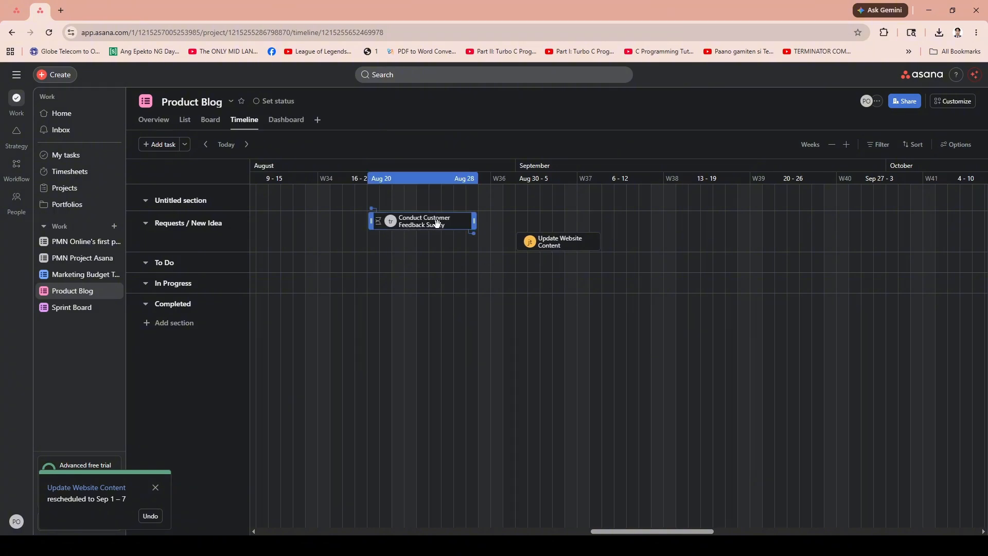
left_click(430, 221)
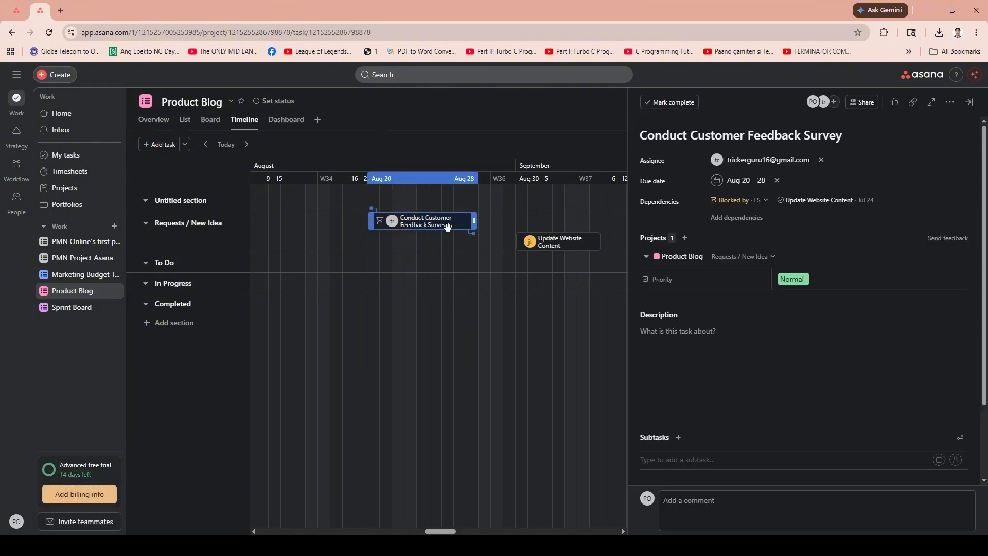
scroll(819, 345, "down", 3)
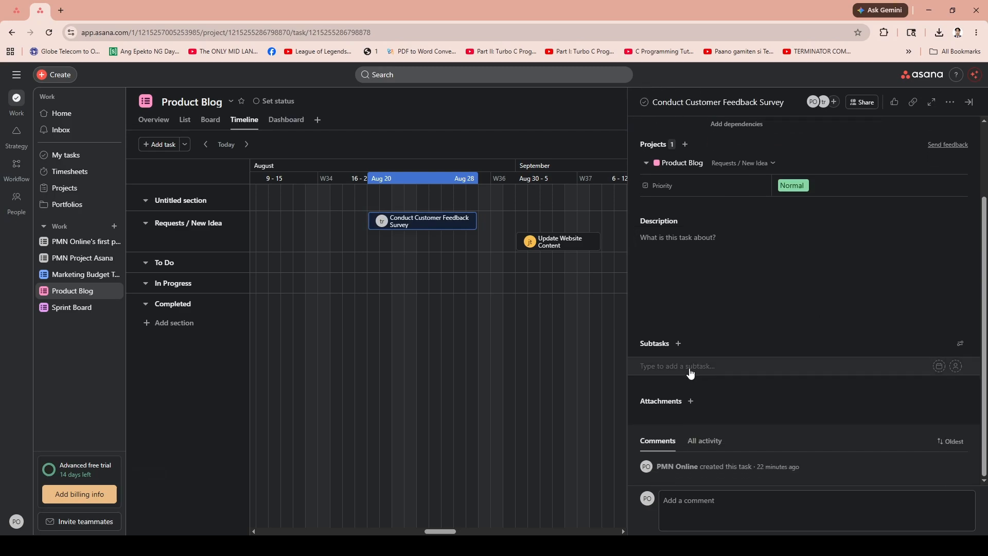
scroll(693, 369, "up", 3)
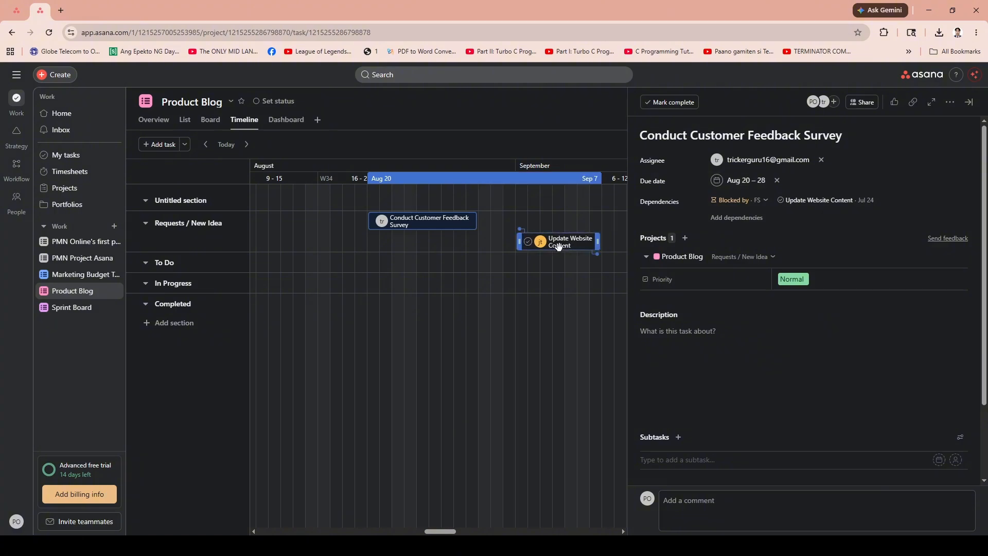
left_click_drag(559, 246, 481, 251)
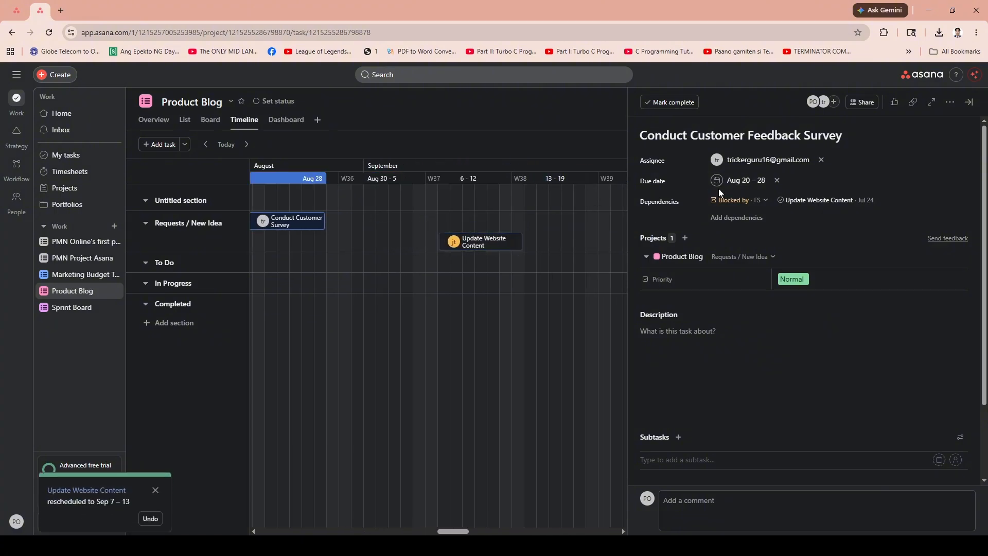
left_click(974, 108)
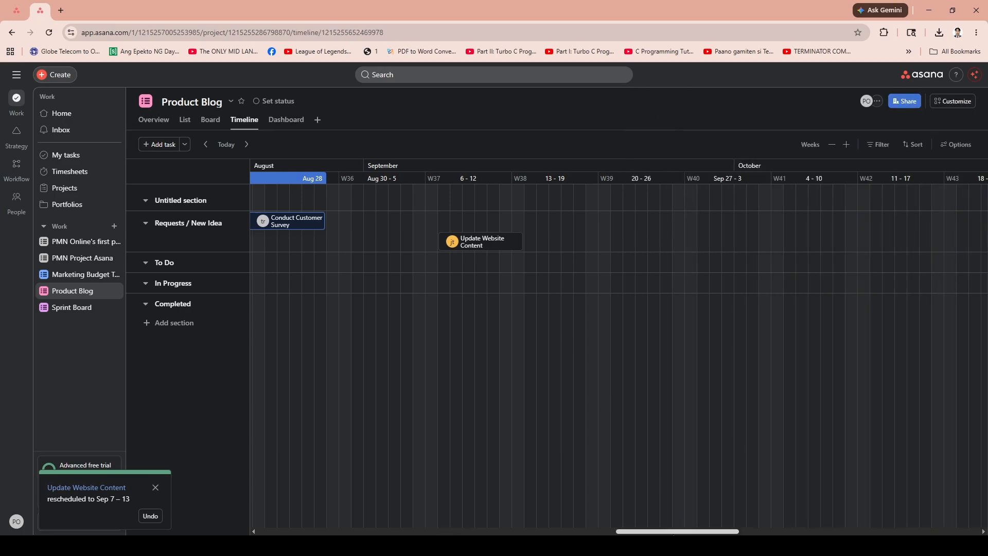
- Examine the assignee, date range and dependencies of Conduct Customer Feedback Survey and view both tasks on the timeline again
scroll(642, 489, "left", 5)
left_click(655, 223)
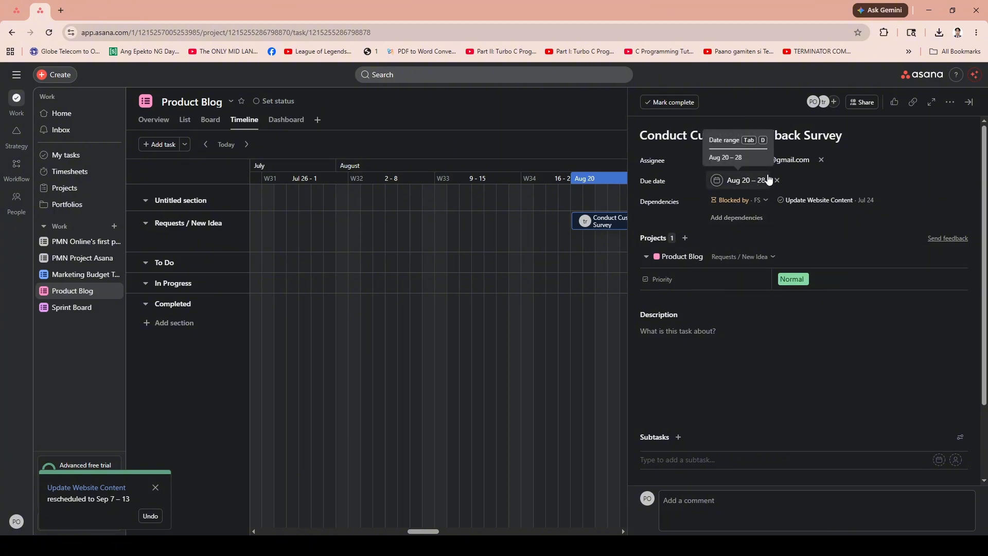
mouse_move(790, 158)
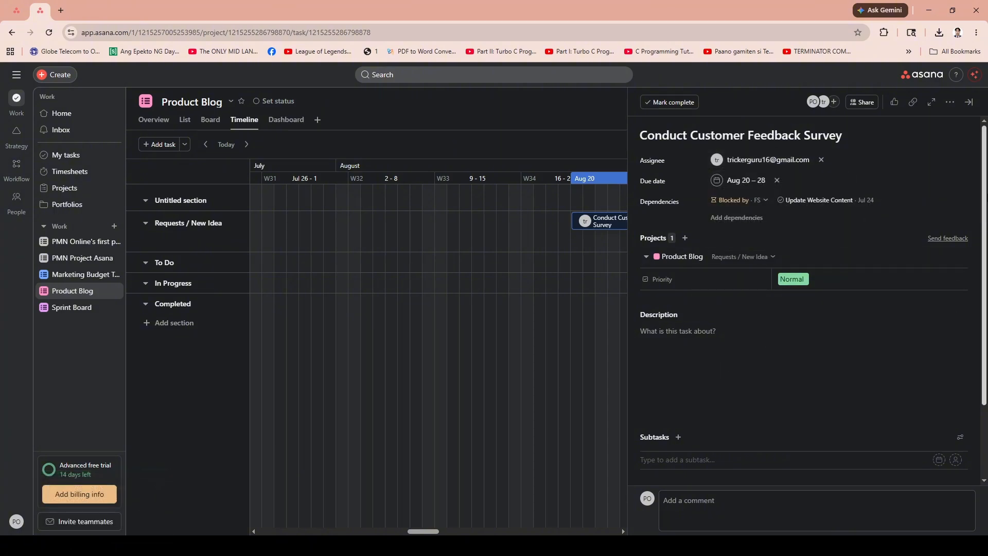
left_click(970, 103)
left_click_drag(612, 531, 679, 532)
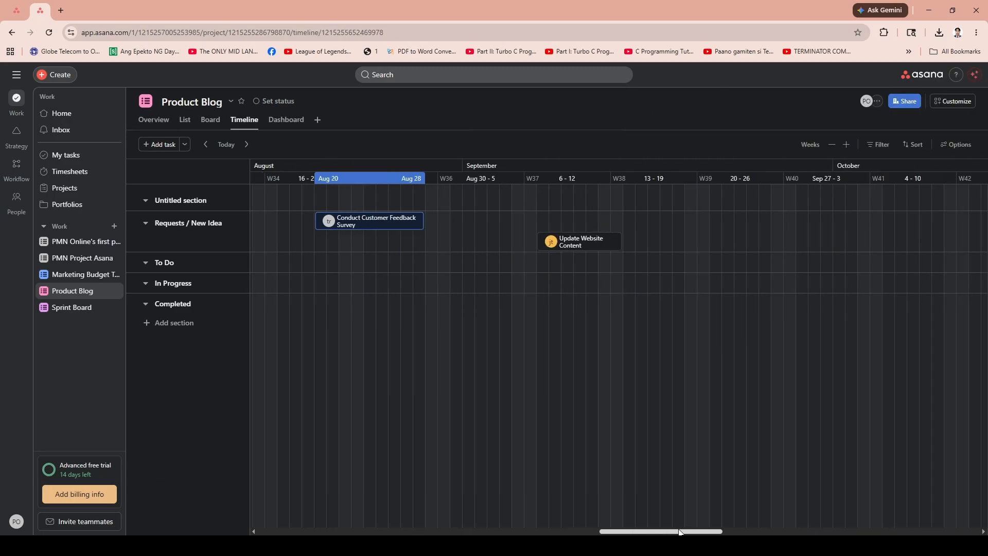